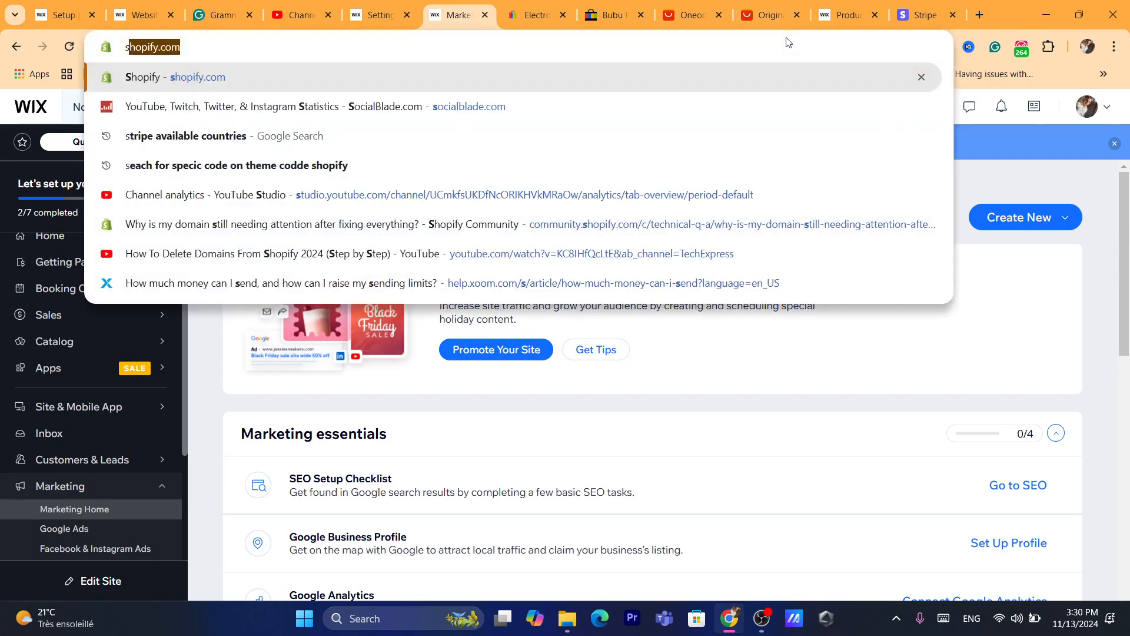
- Open the site's SEO optimization page from the tools on the Marketing Home page
drag(1124, 224, 1128, 422)
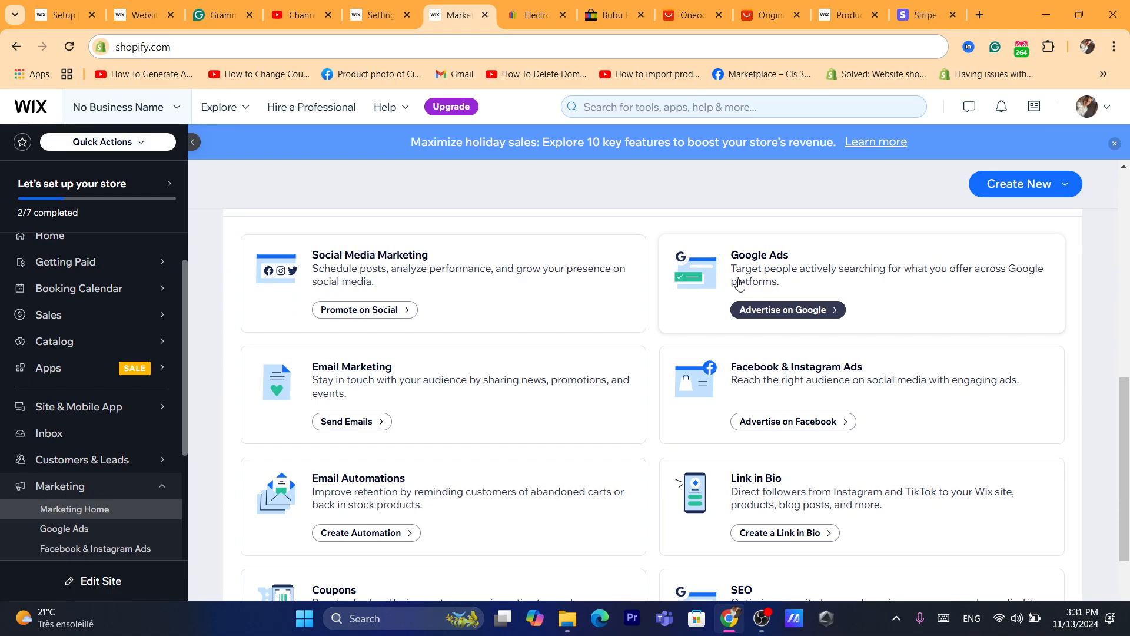
drag(1128, 455, 1129, 502)
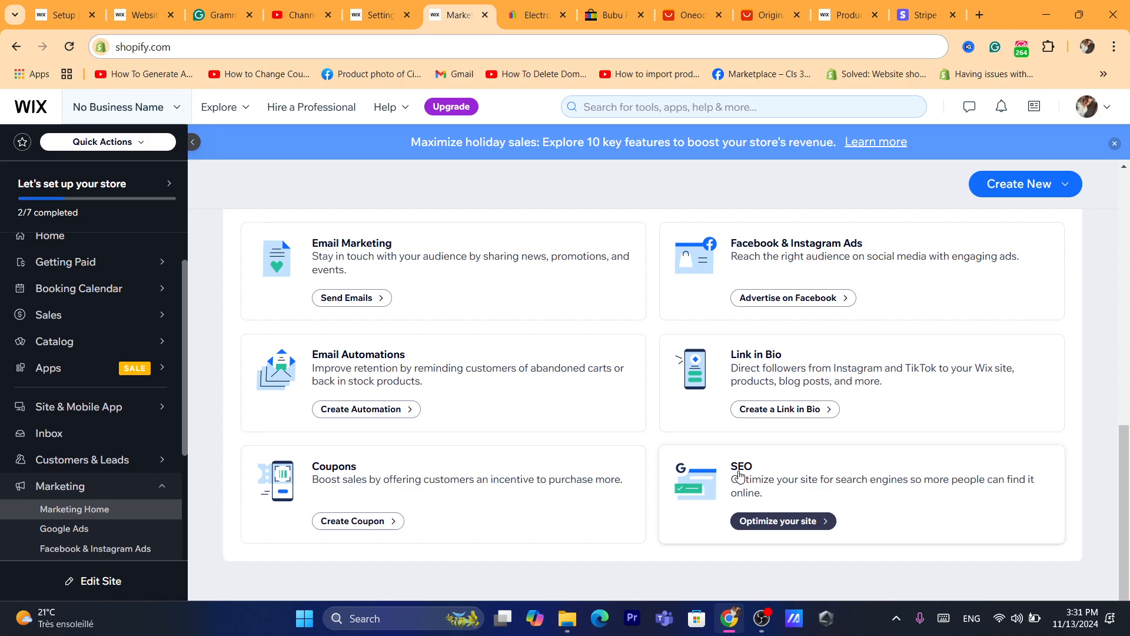
click(796, 521)
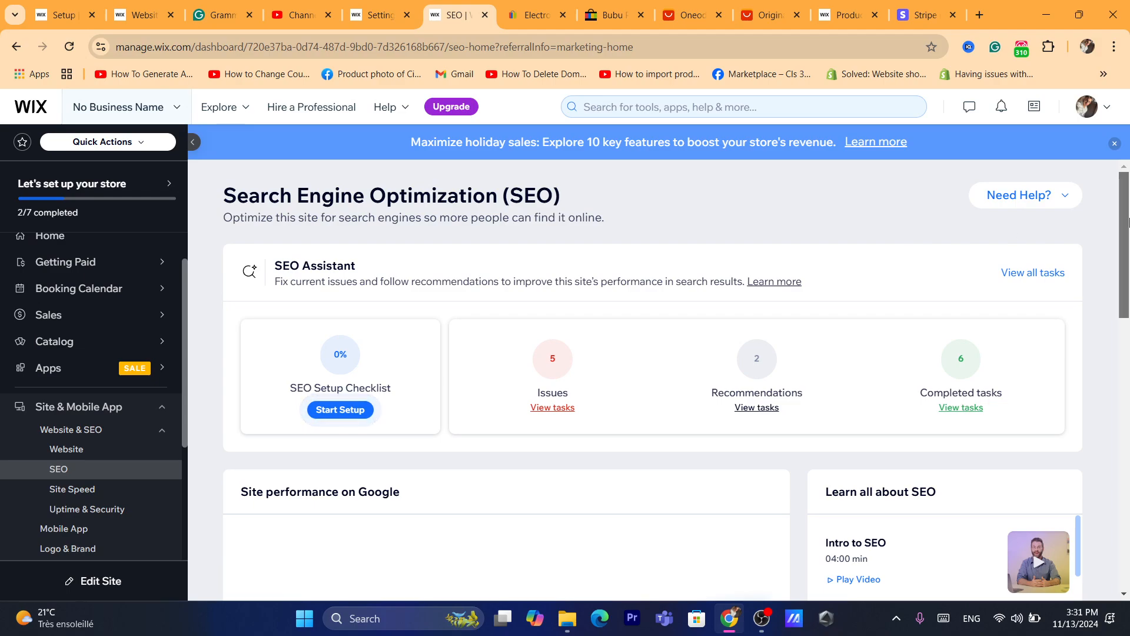
- Start connecting the site to Google from the site performance section, and go on to the SEO Setup Checklist
scroll(686, 333, down, 5)
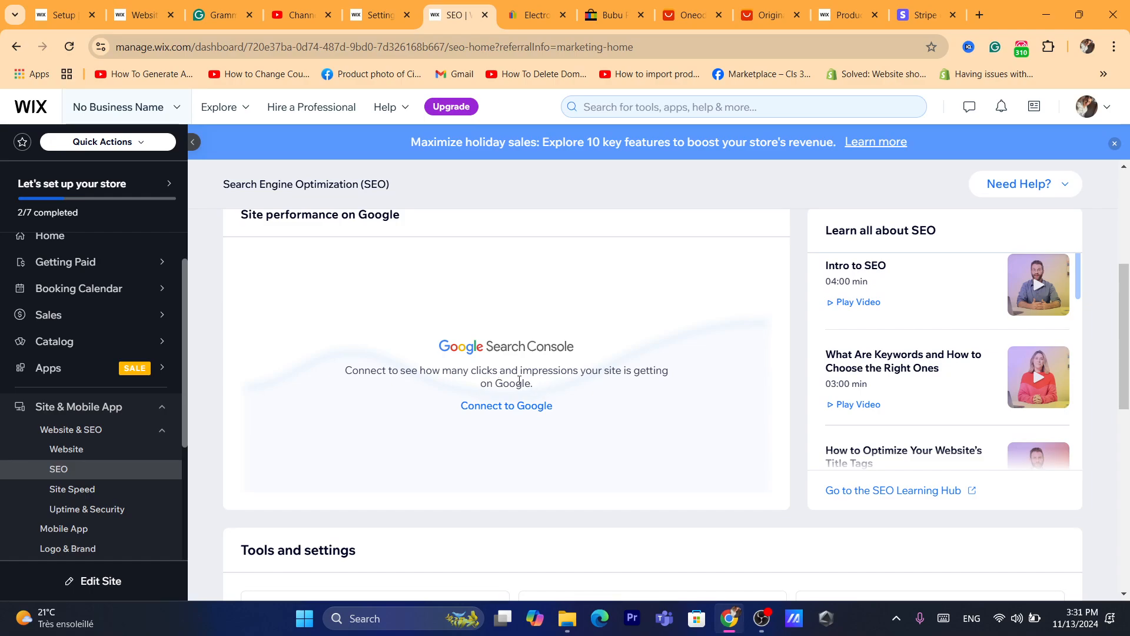
triple_click(484, 377)
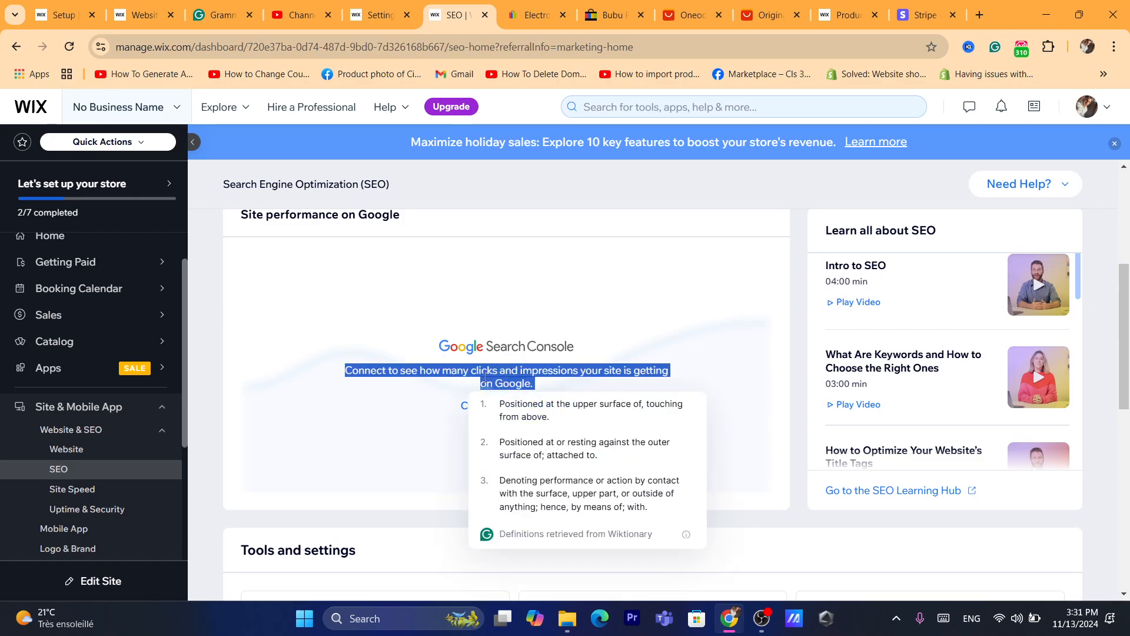
double_click(563, 375)
triple_click(504, 377)
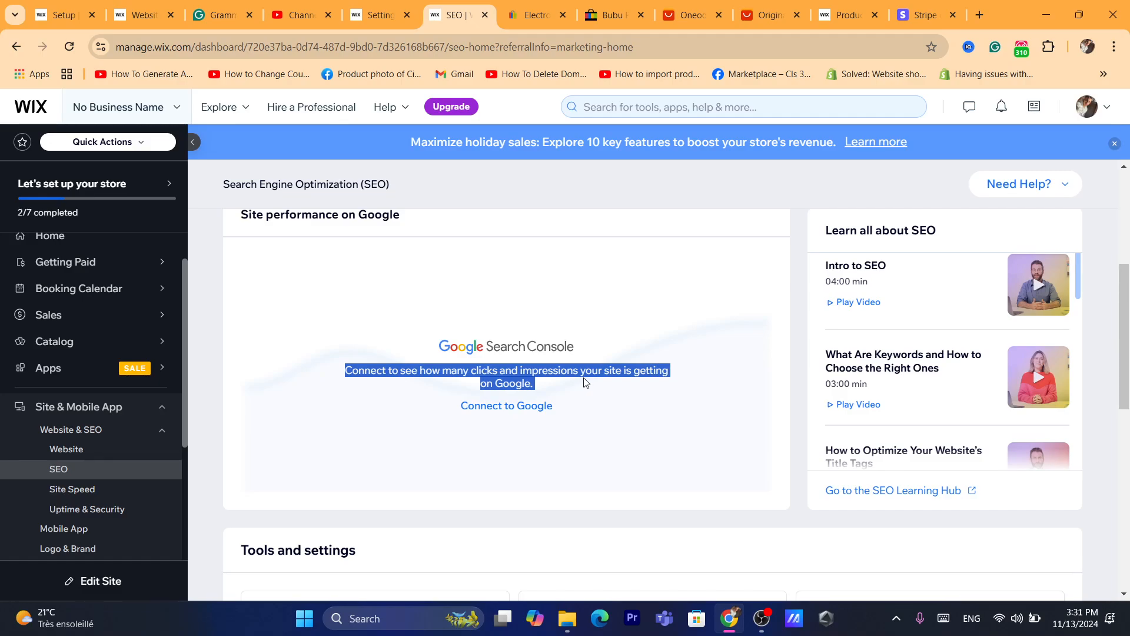
click(562, 384)
triple_click(562, 384)
click(504, 379)
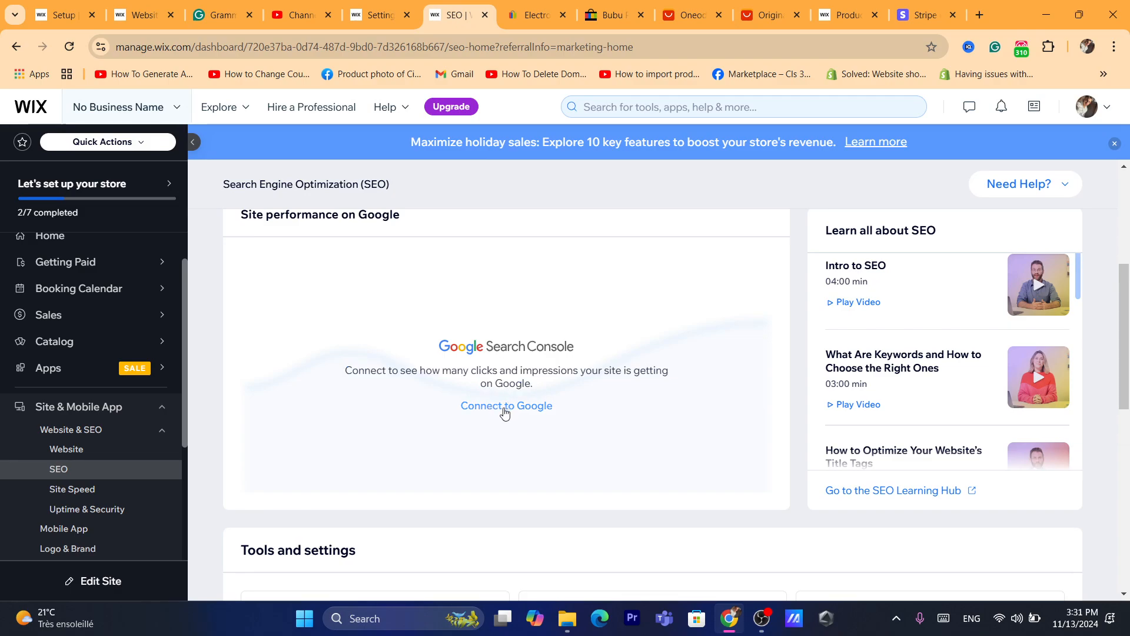
click(504, 406)
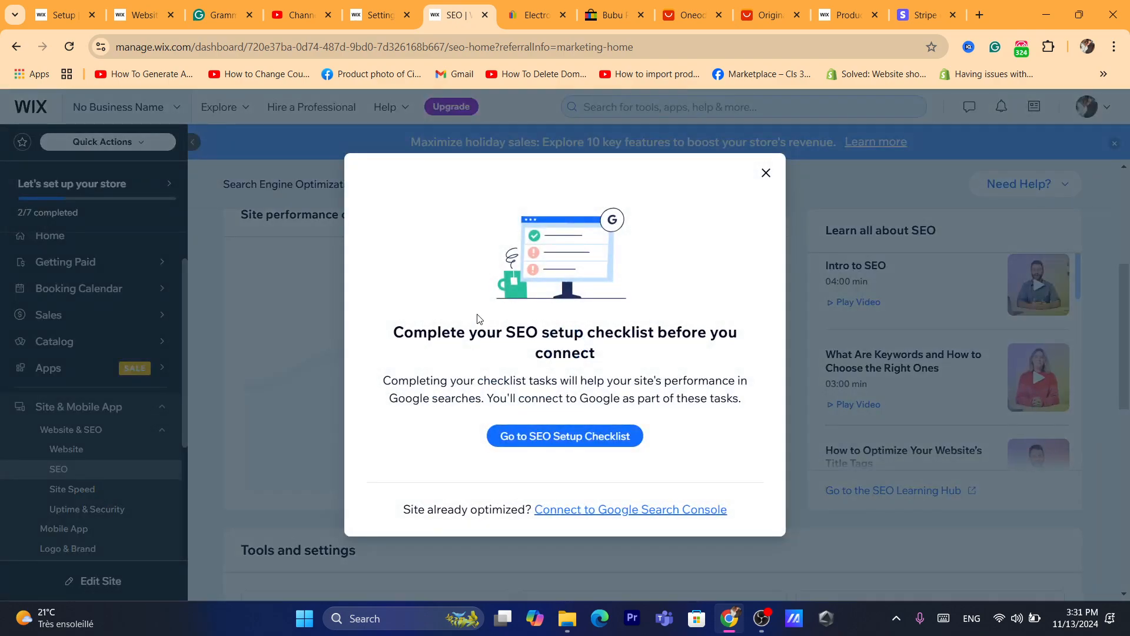
triple_click(458, 330)
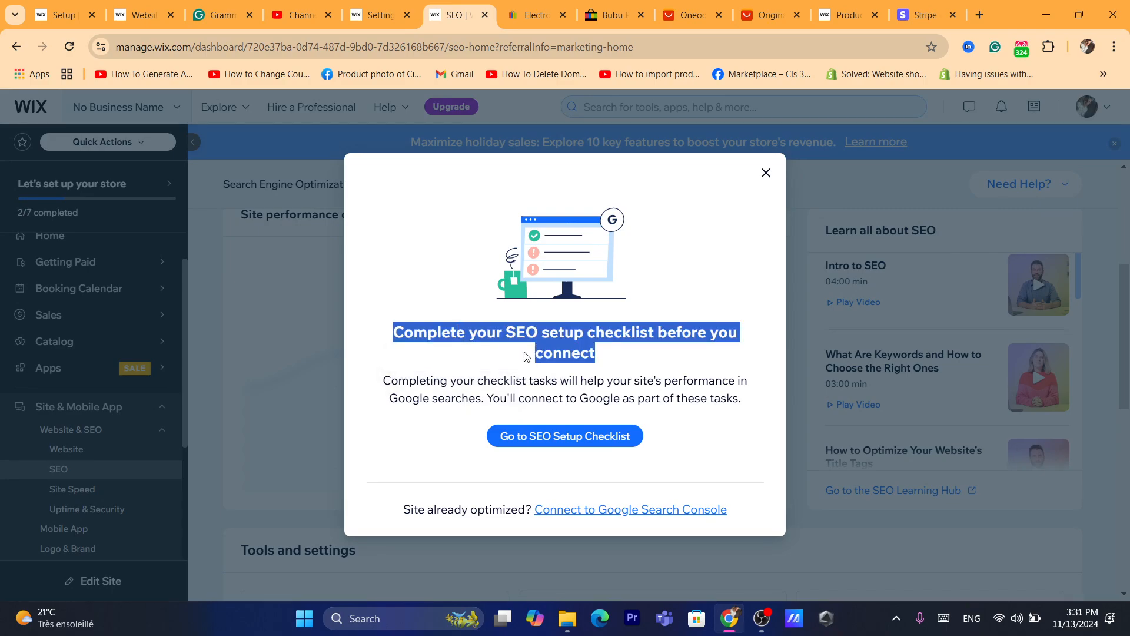
click(525, 356)
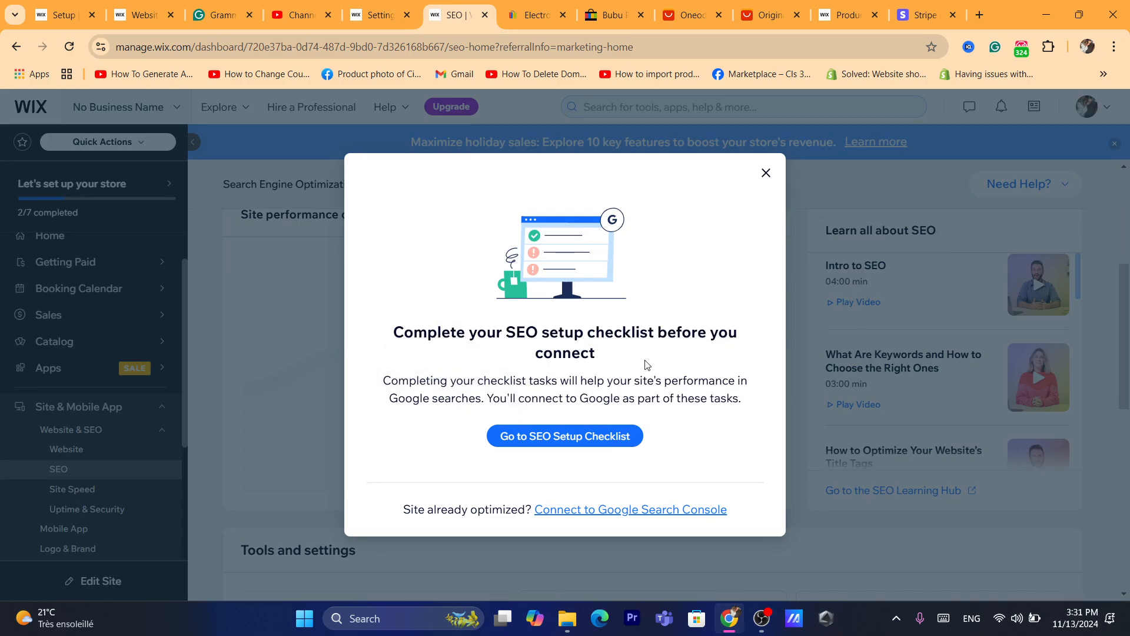
click(537, 443)
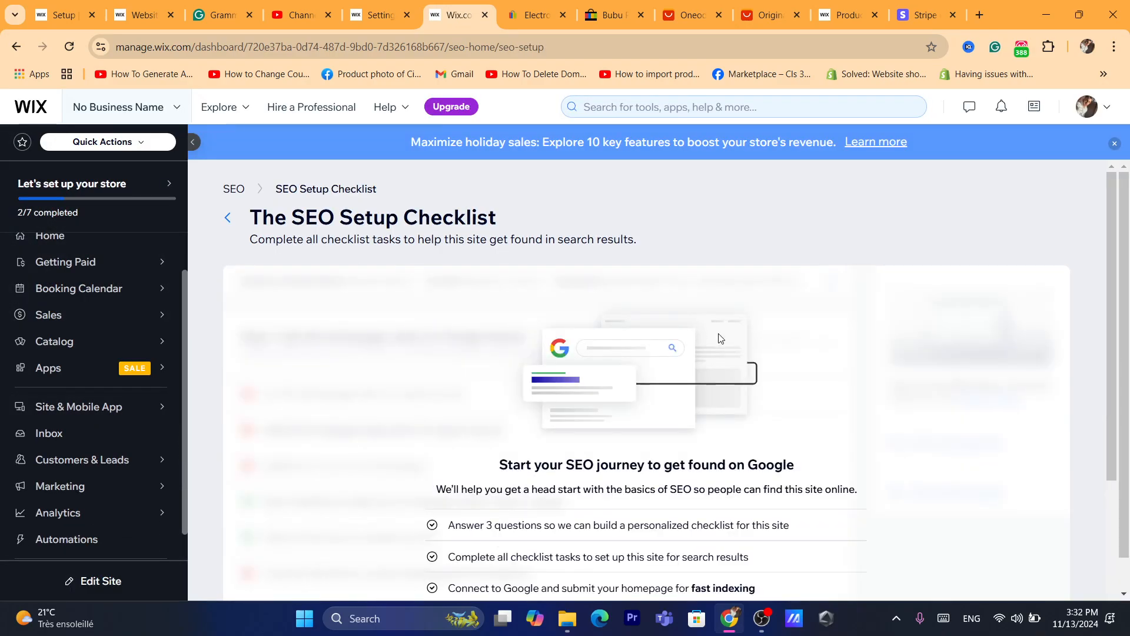
- Start the SEO setup questionnaire and submit makeuptut as the business or brand name
drag(1115, 272, 1125, 366)
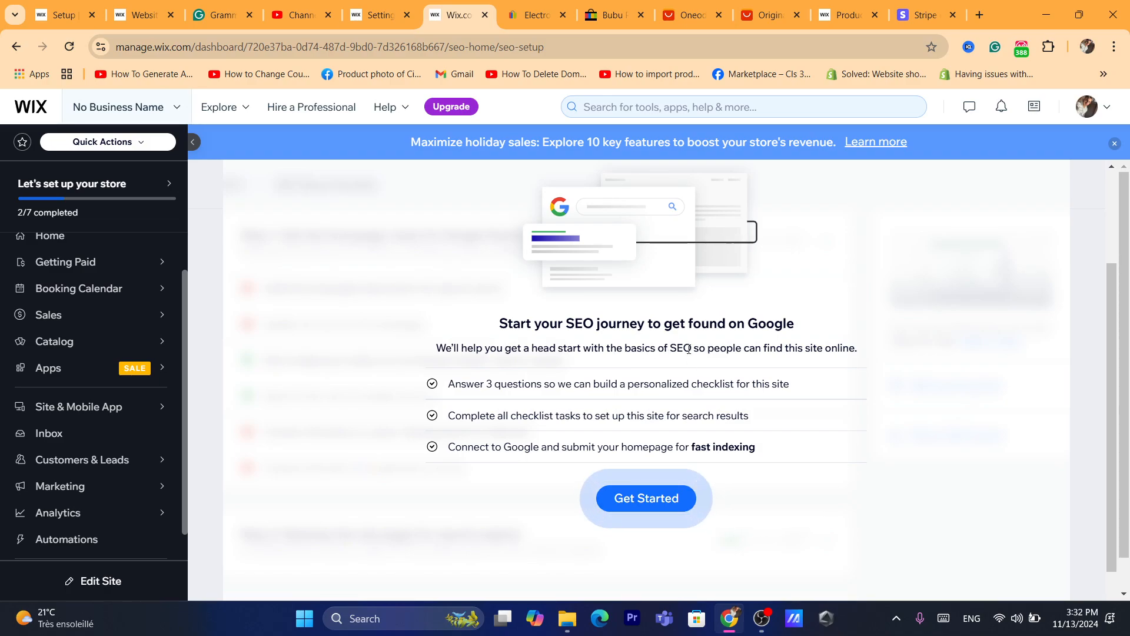
click(636, 505)
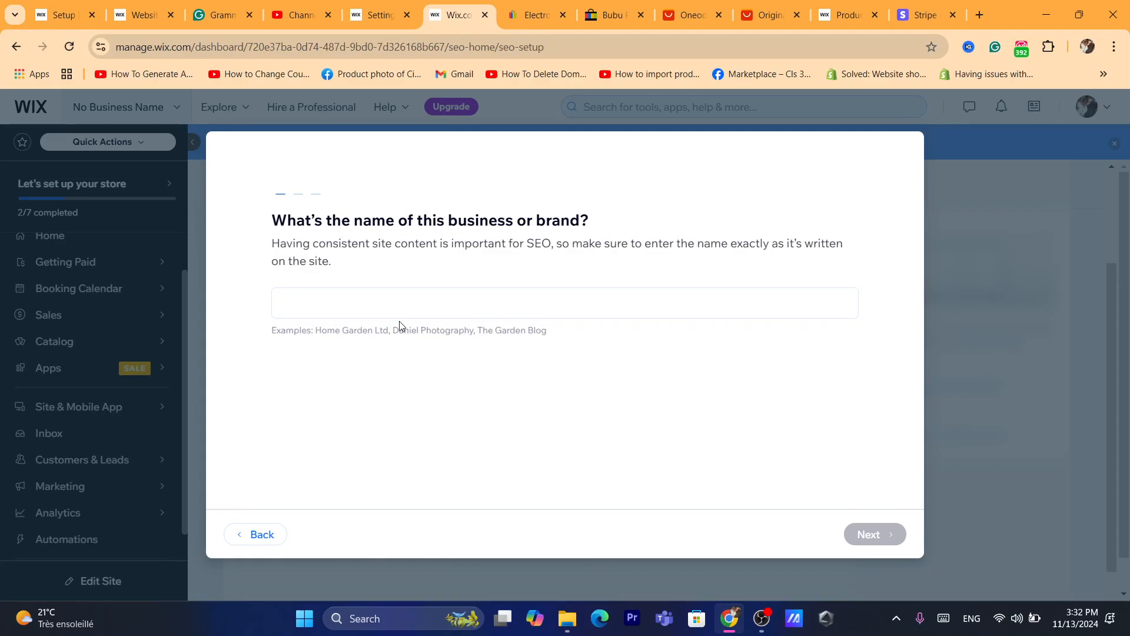
click(372, 299)
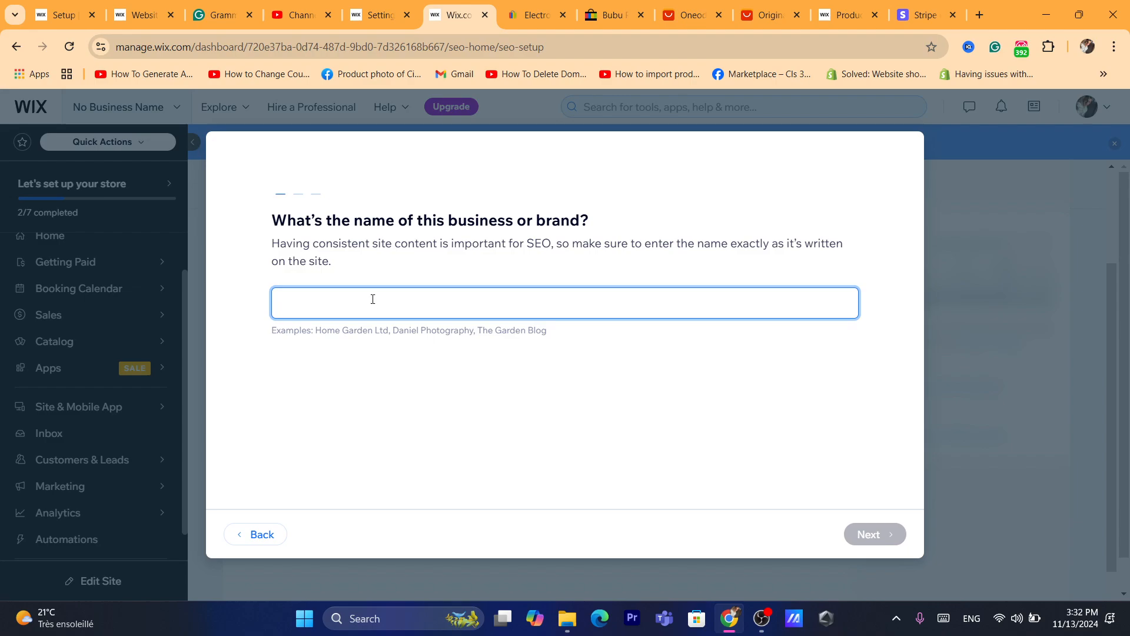
text(makeuptut)
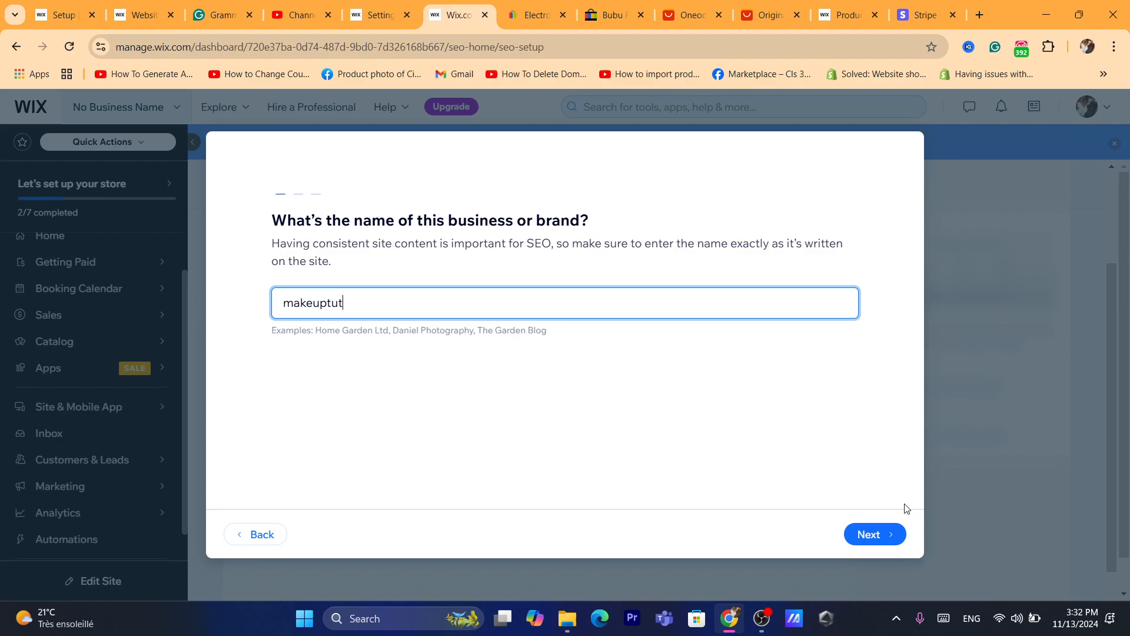
click(871, 533)
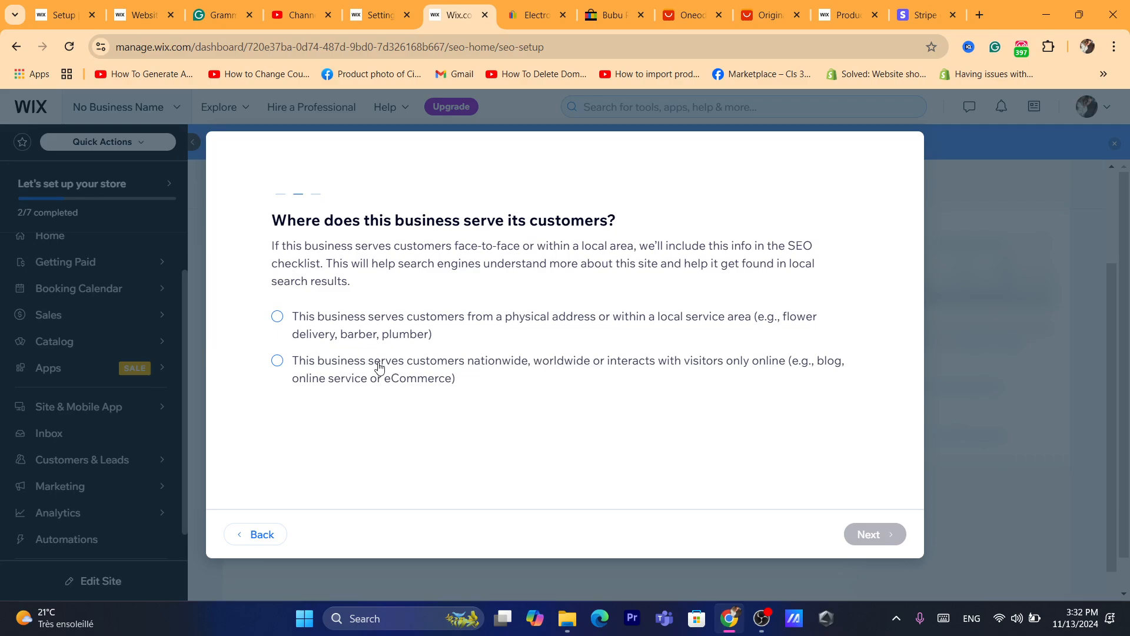
- Answer that the business serves customers nationwide, worldwide or only online, and submit makeup as the checklist keyword
click(328, 365)
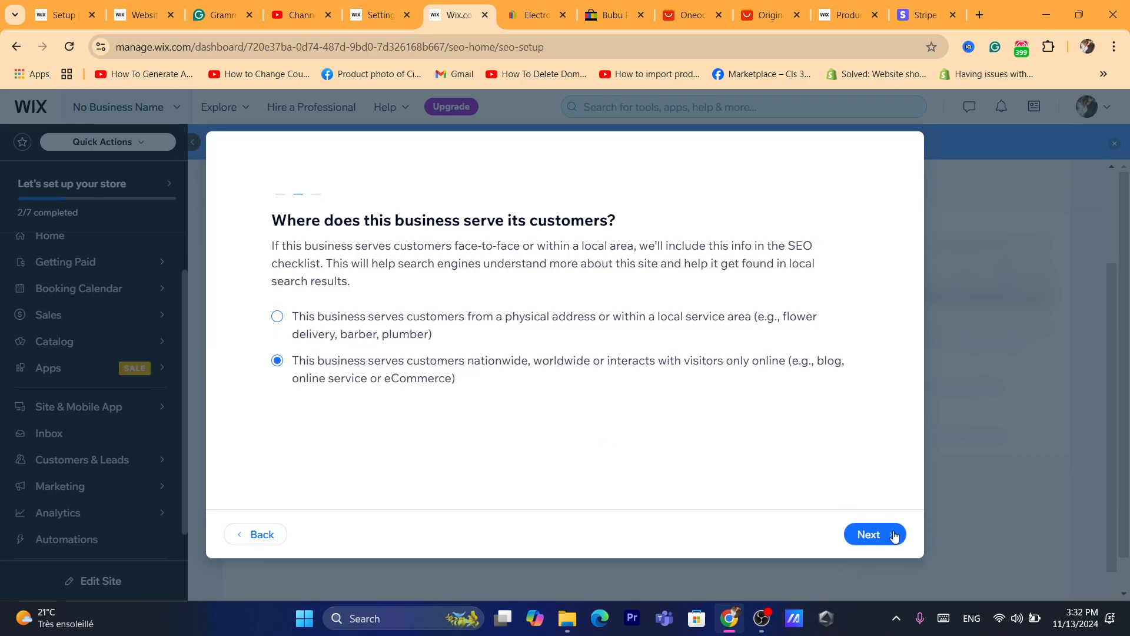
click(875, 534)
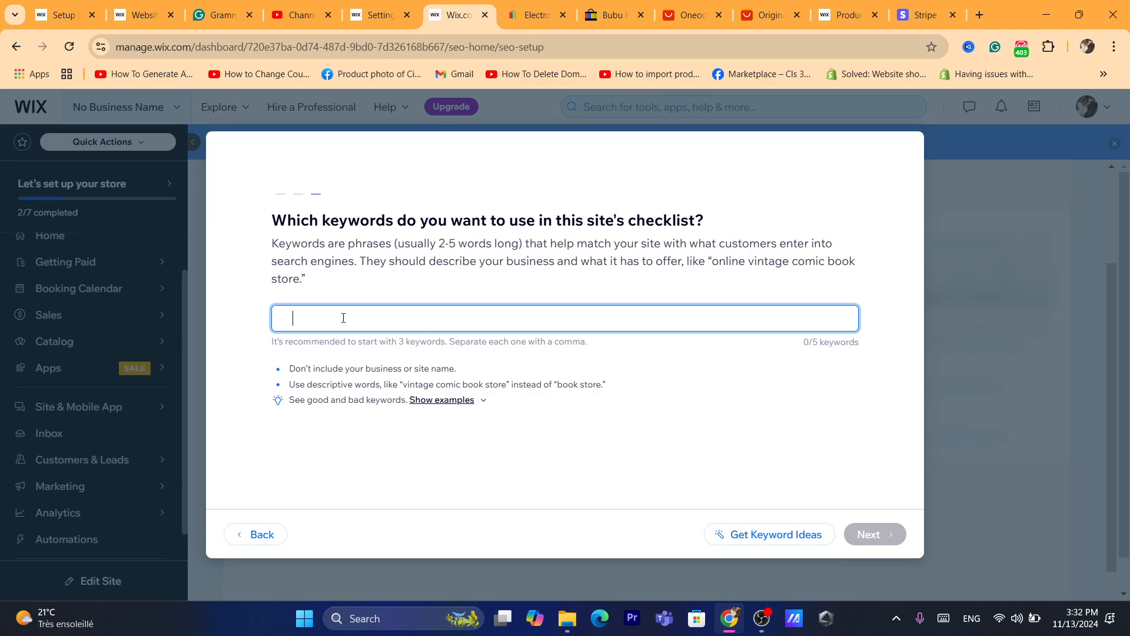
text(p,)
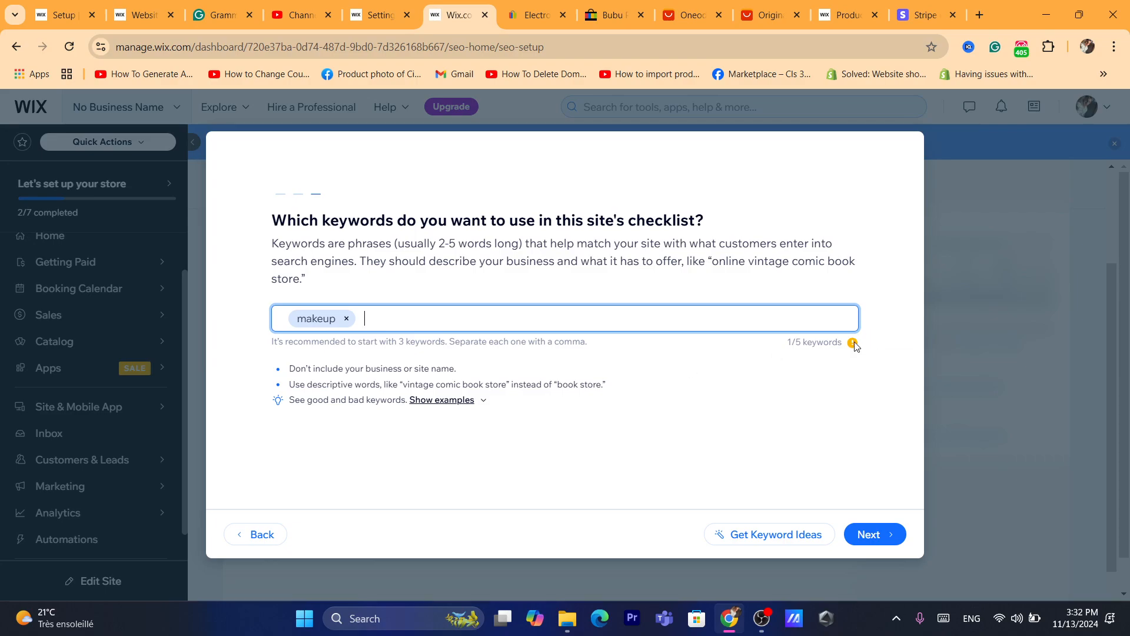
mouse_move(854, 349)
click(868, 533)
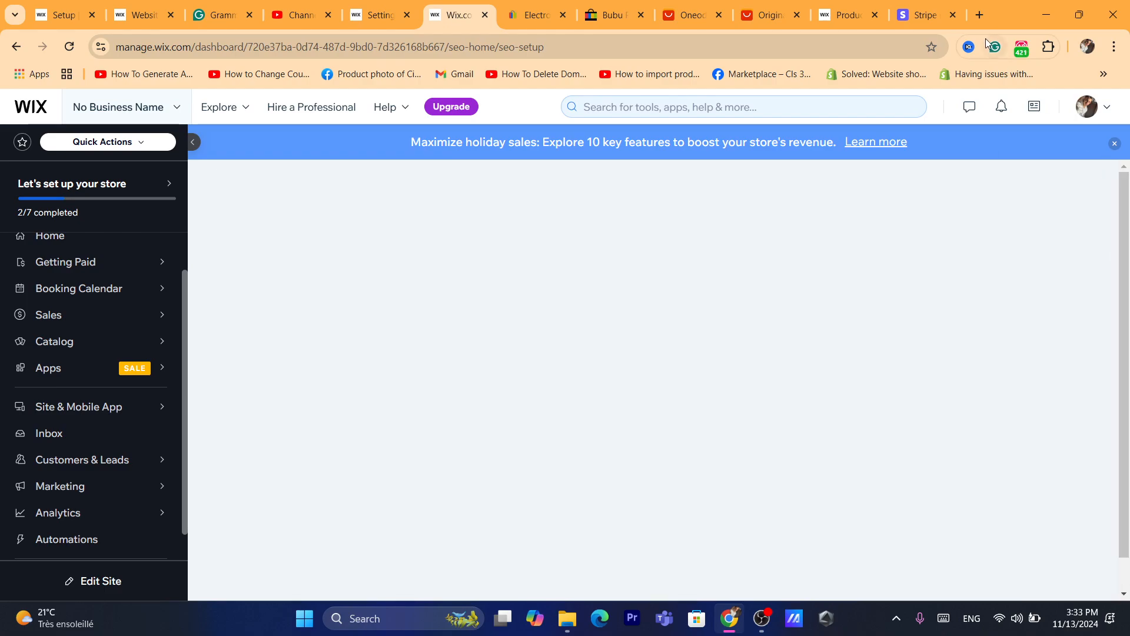
- Switch the Blox ad blocker to its light theme and allow the Wix website in it
click(1025, 52)
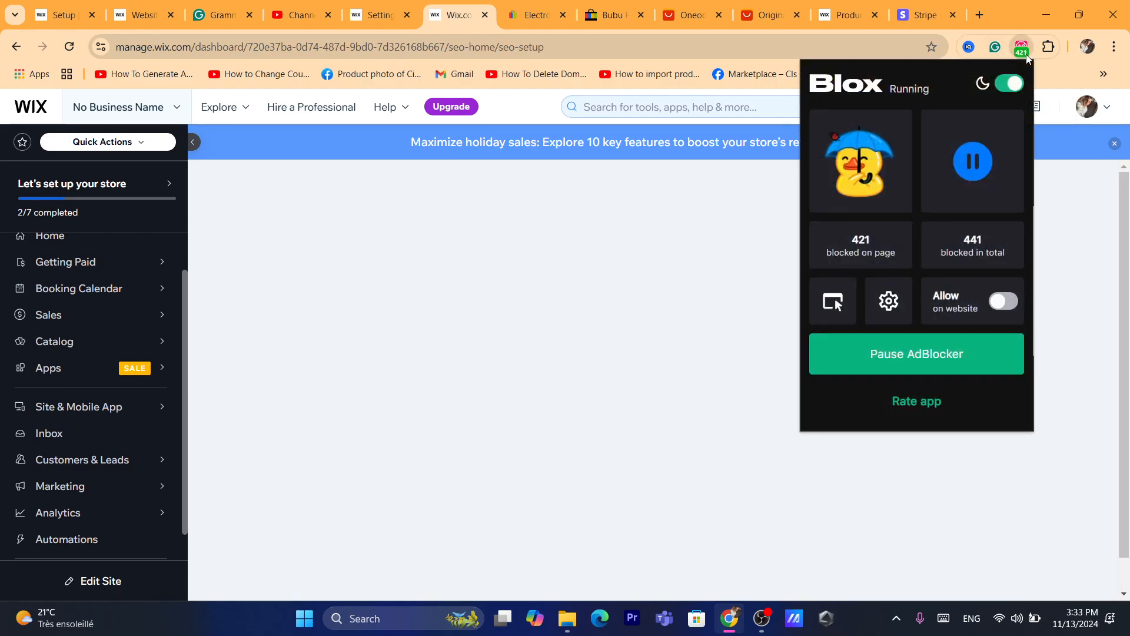
click(1011, 84)
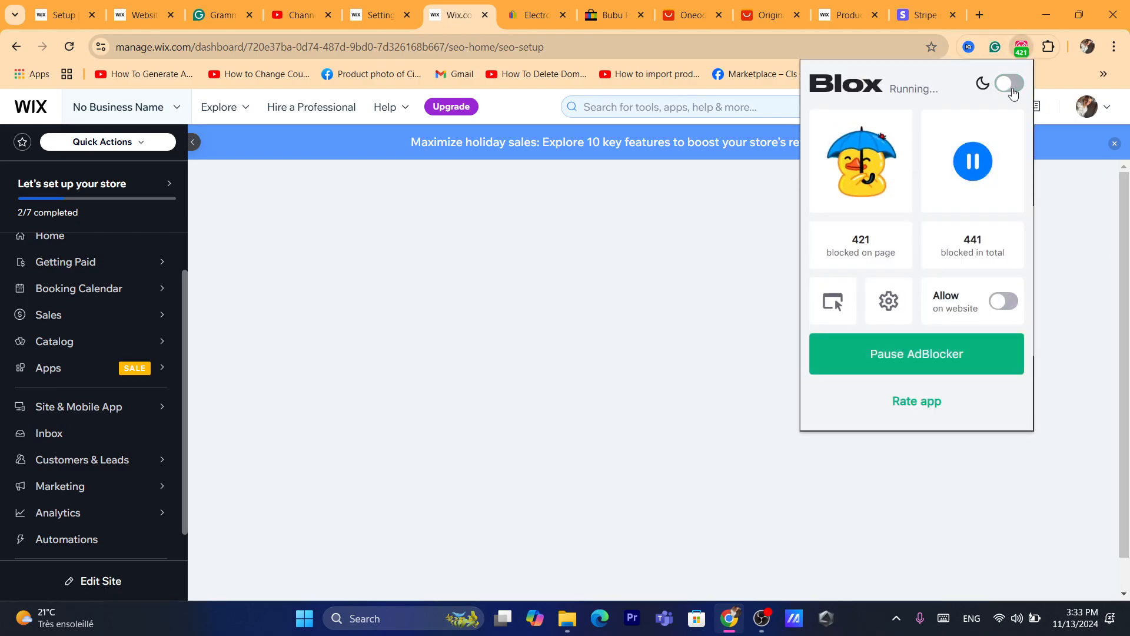
click(1003, 311)
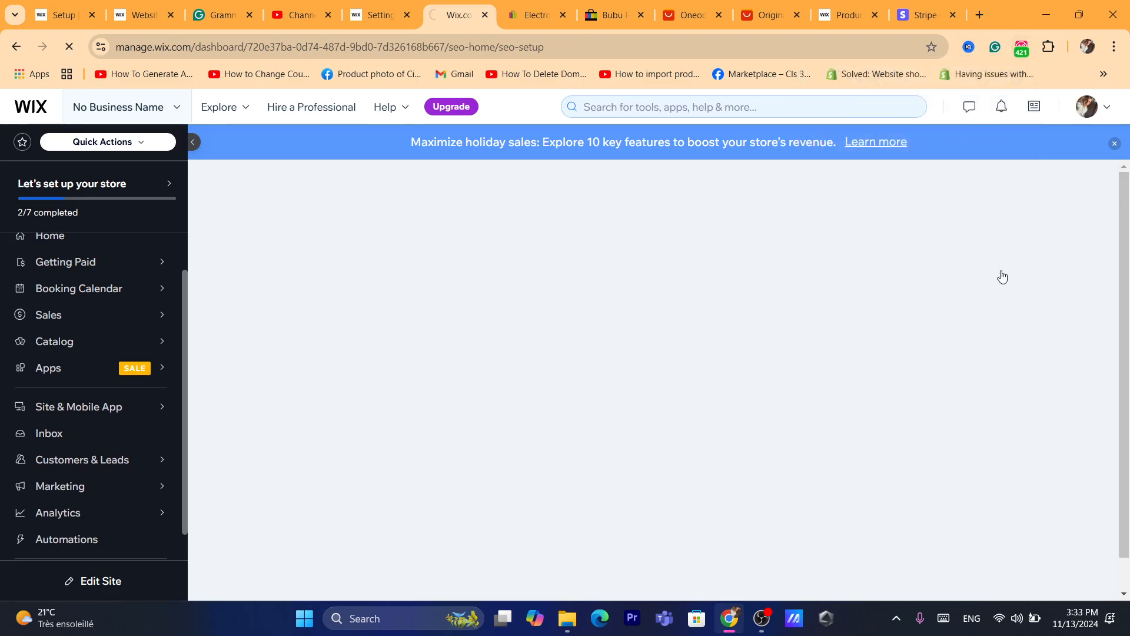
click(1022, 46)
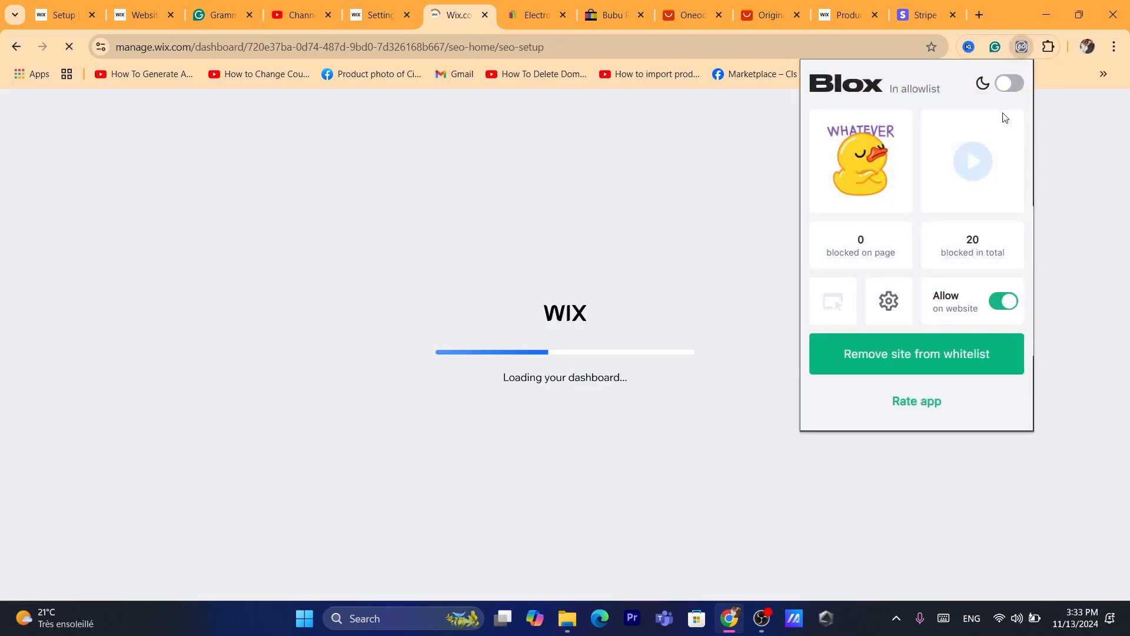
click(459, 46)
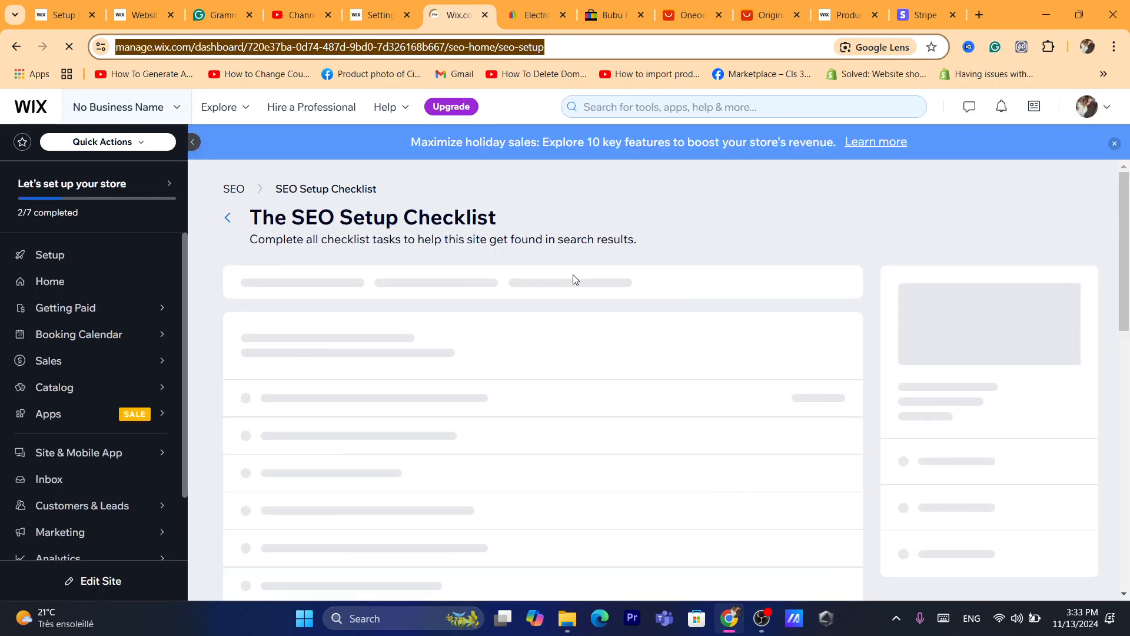
- Set the homepage's title for search results to "makeuptut | makeup" and publish it
drag(1123, 237, 1123, 268)
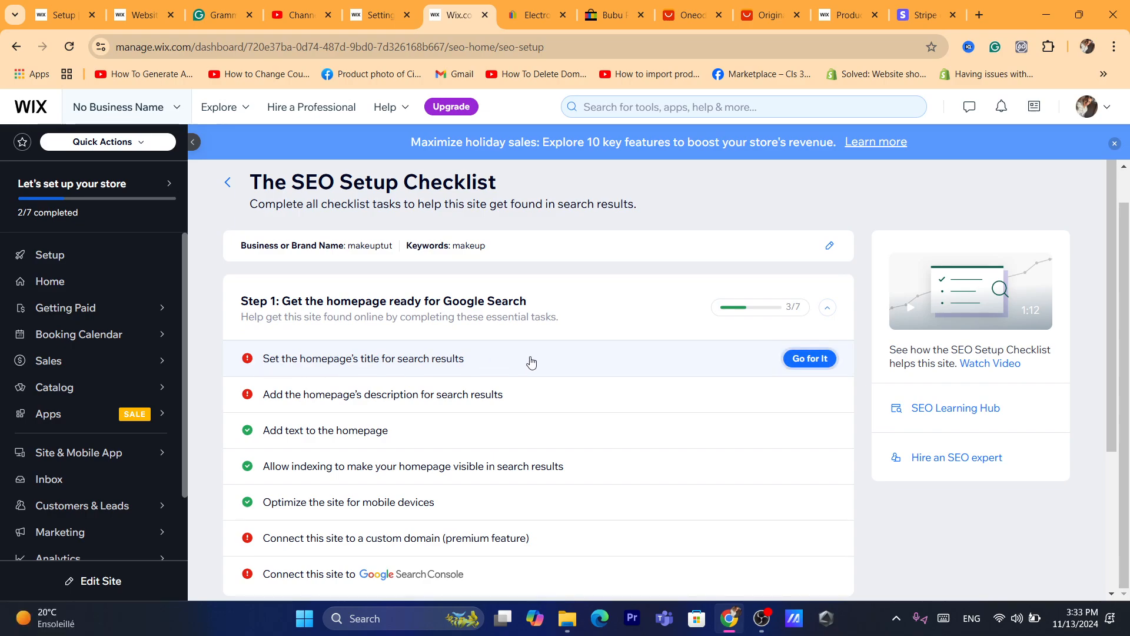
click(817, 371)
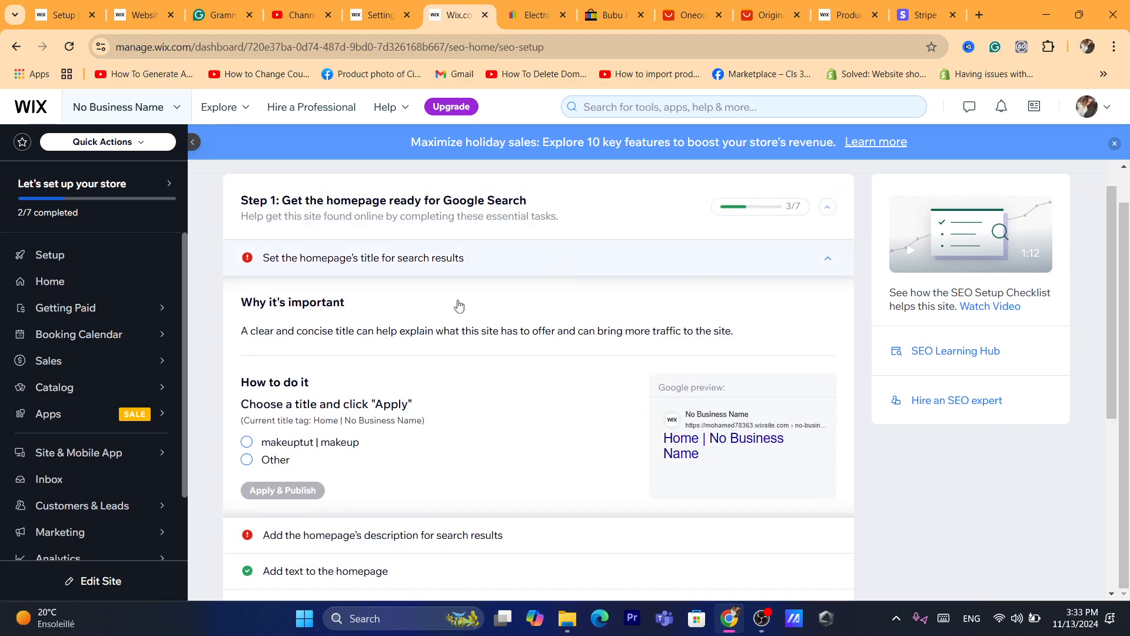
triple_click(288, 400)
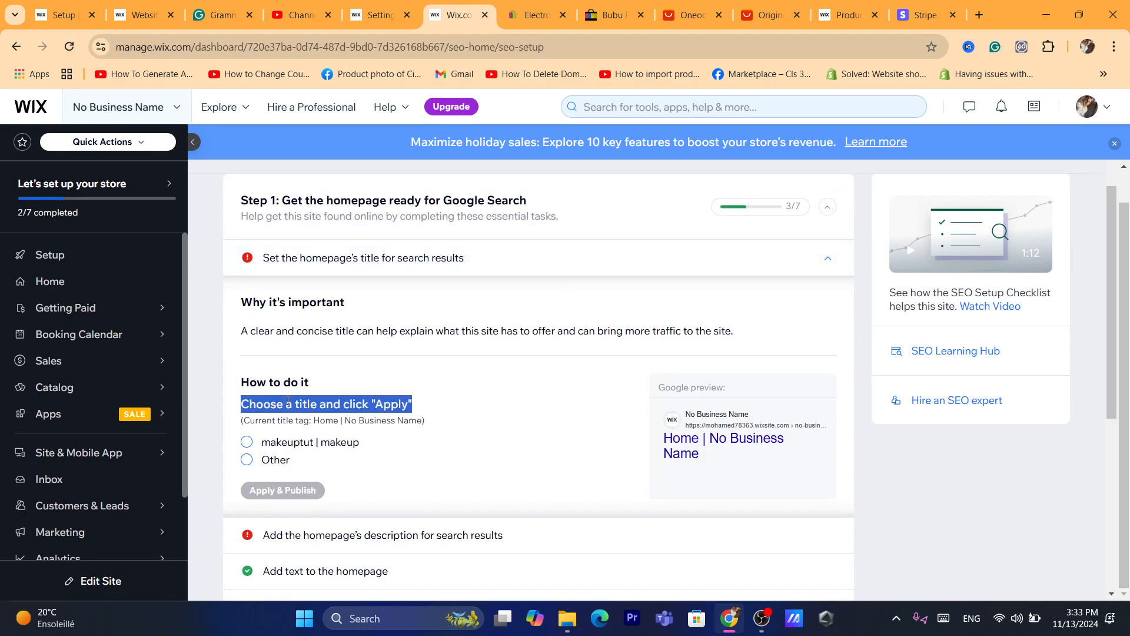
click(333, 402)
click(266, 444)
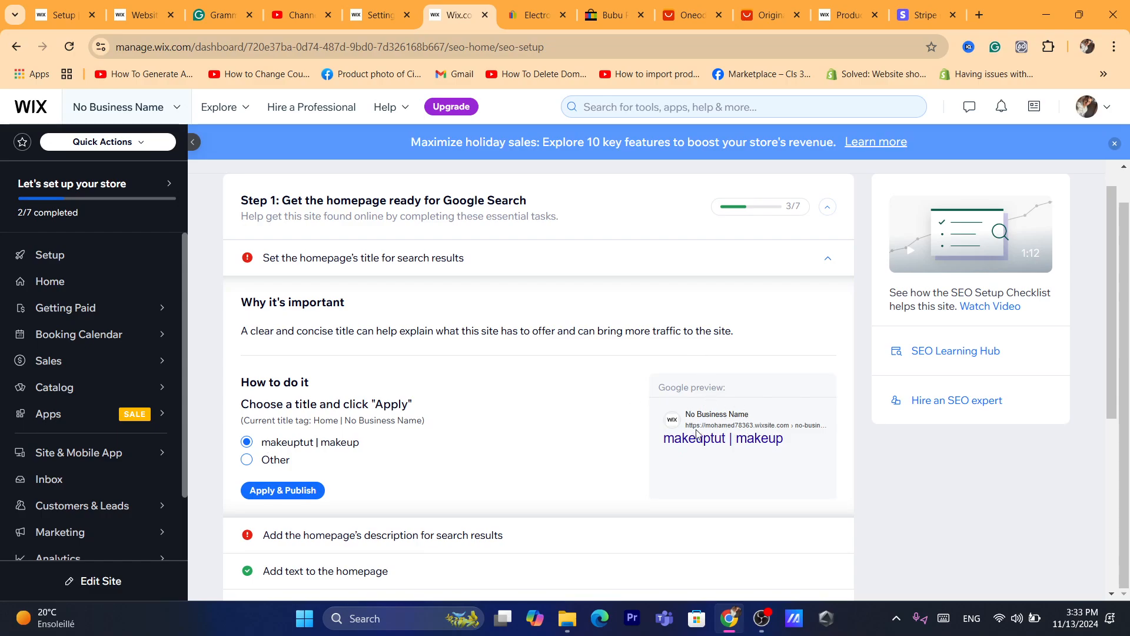
click(277, 489)
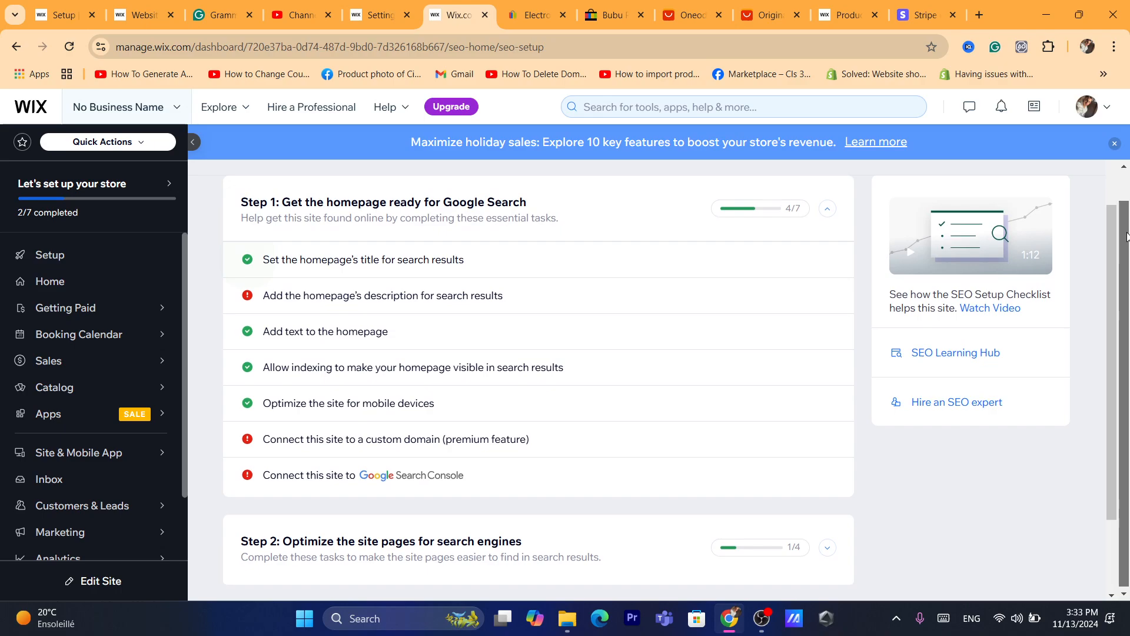
- Enter "sddsdfdfsfsfddfdf" as the homepage's description for search results
click(538, 296)
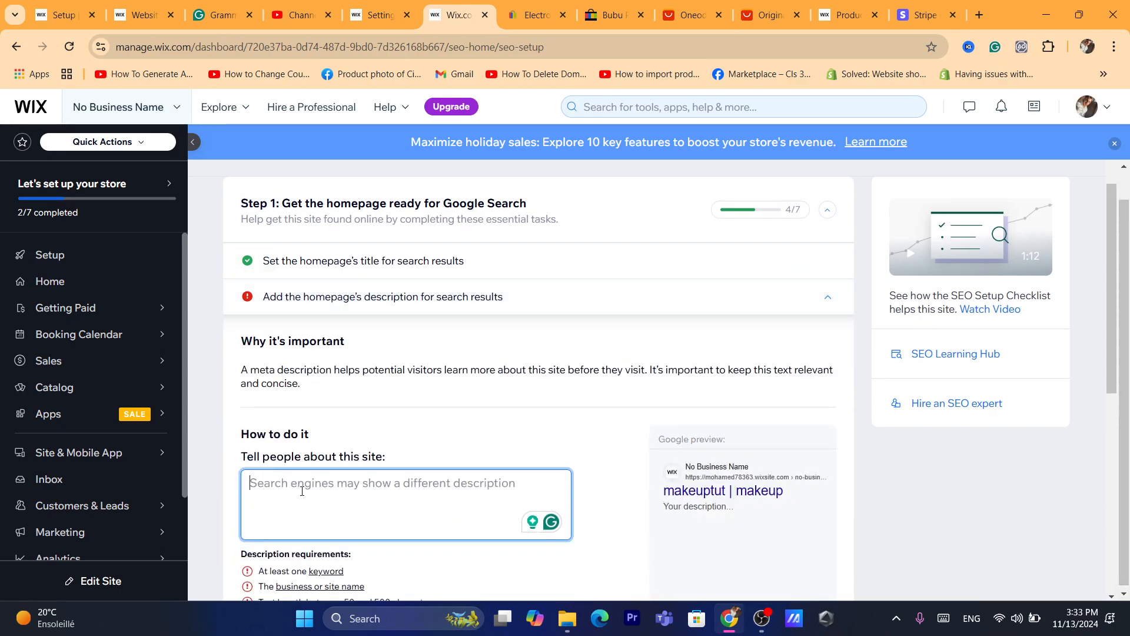
text(sdds)
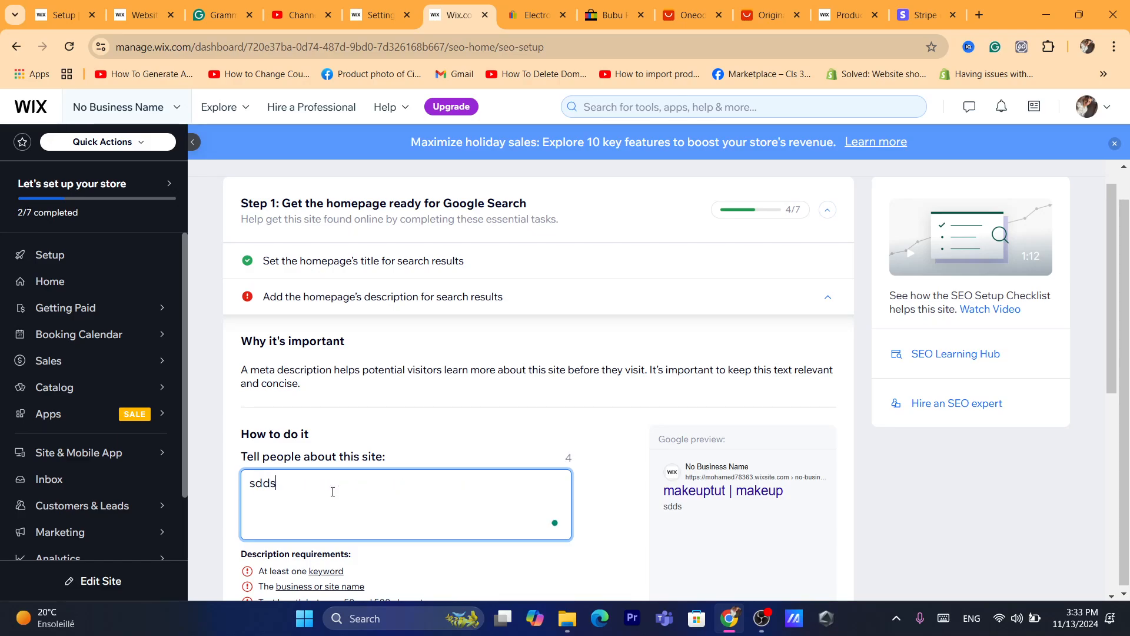
text(dfdfsfsfddfdf)
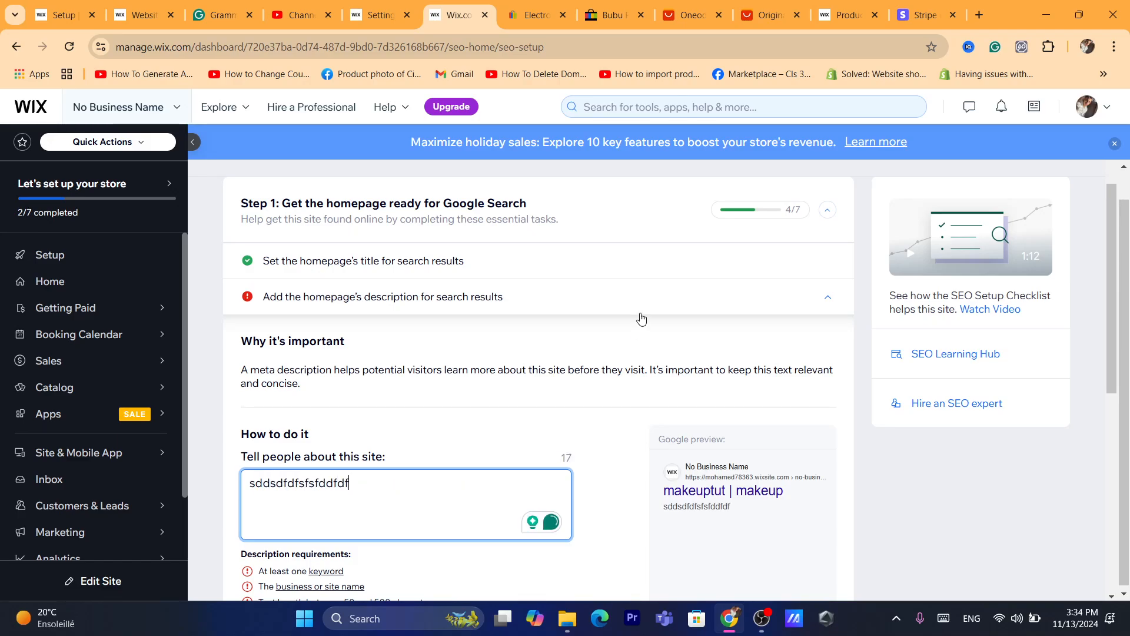
- Expand the Google Search Console task in Step 1 of the checklist, try to connect the site, and dismiss the resulting dialog
drag(1116, 293, 1125, 436)
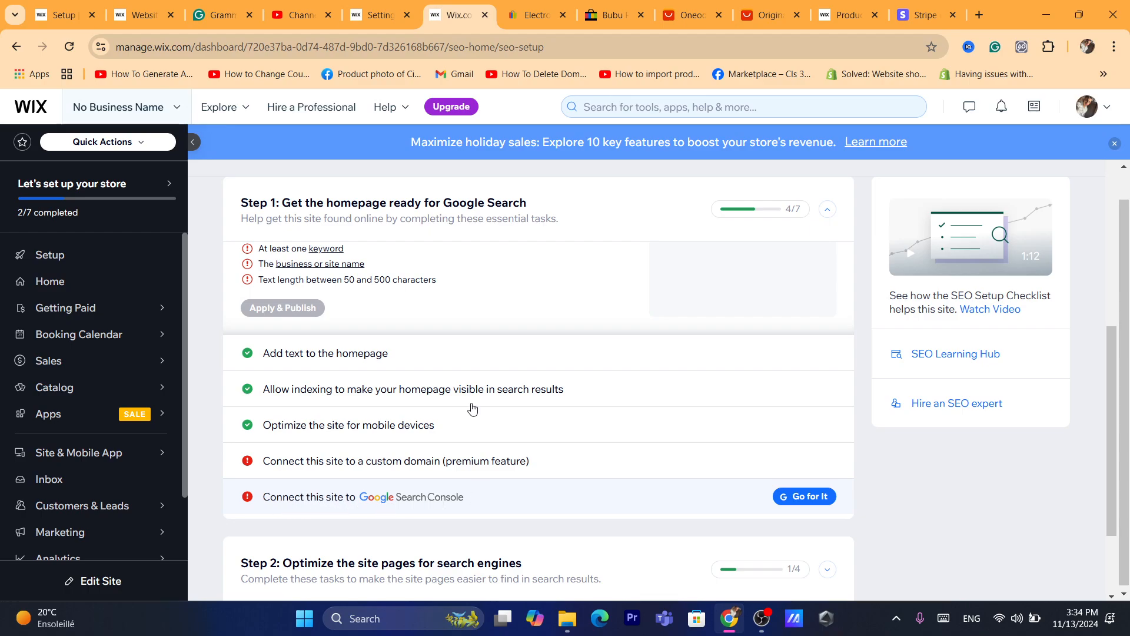
click(456, 47)
text(s)
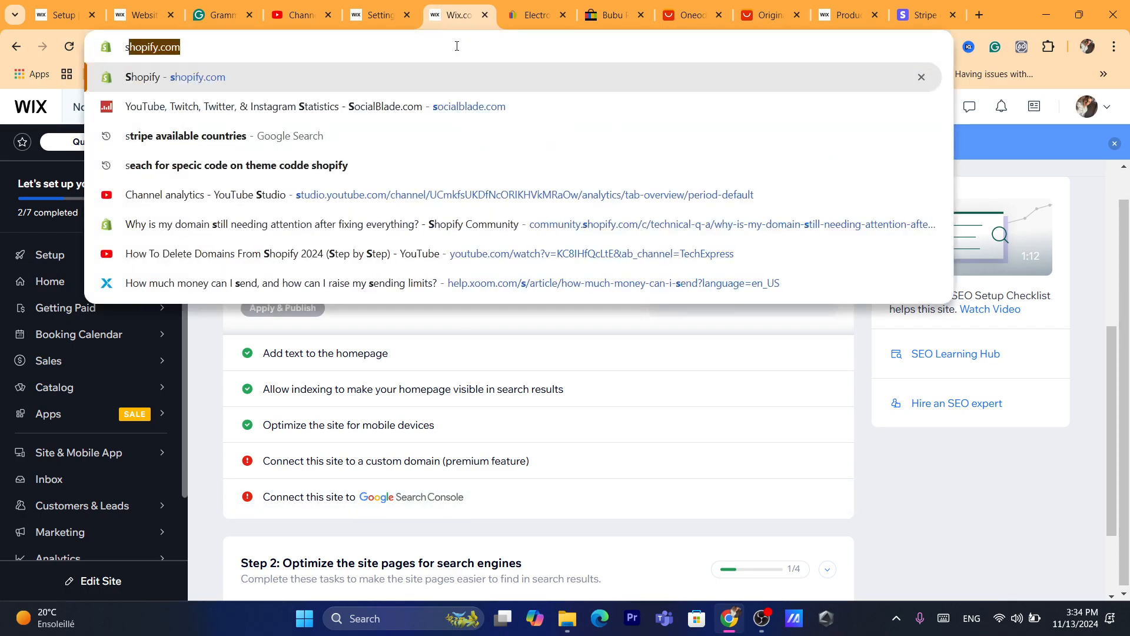
click(822, 498)
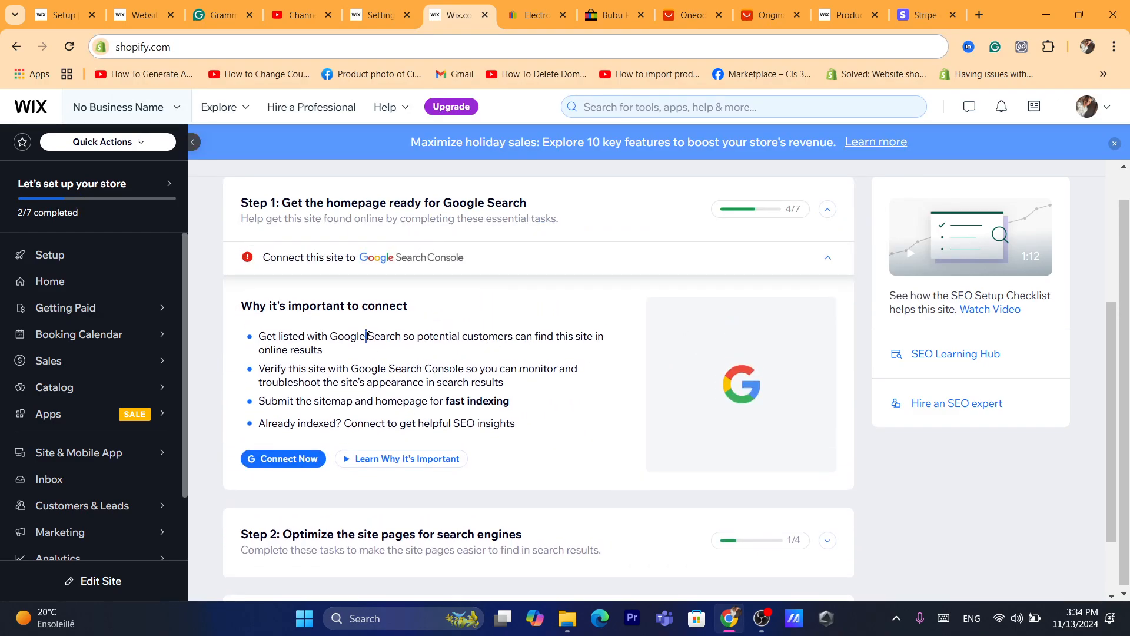
click(288, 462)
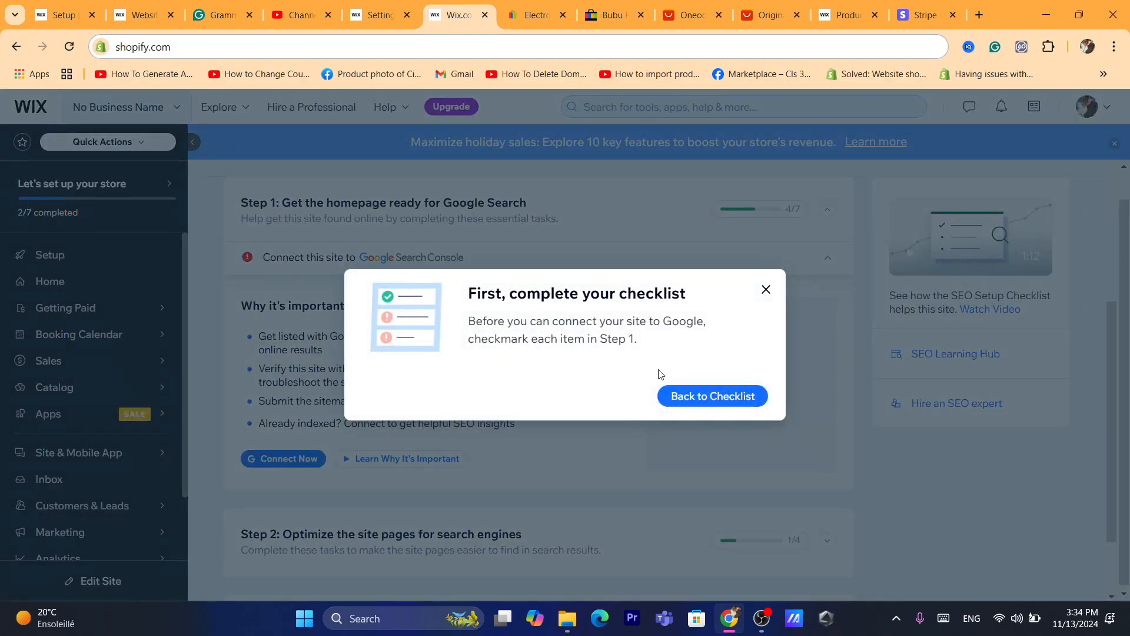
triple_click(570, 303)
drag(547, 318, 640, 342)
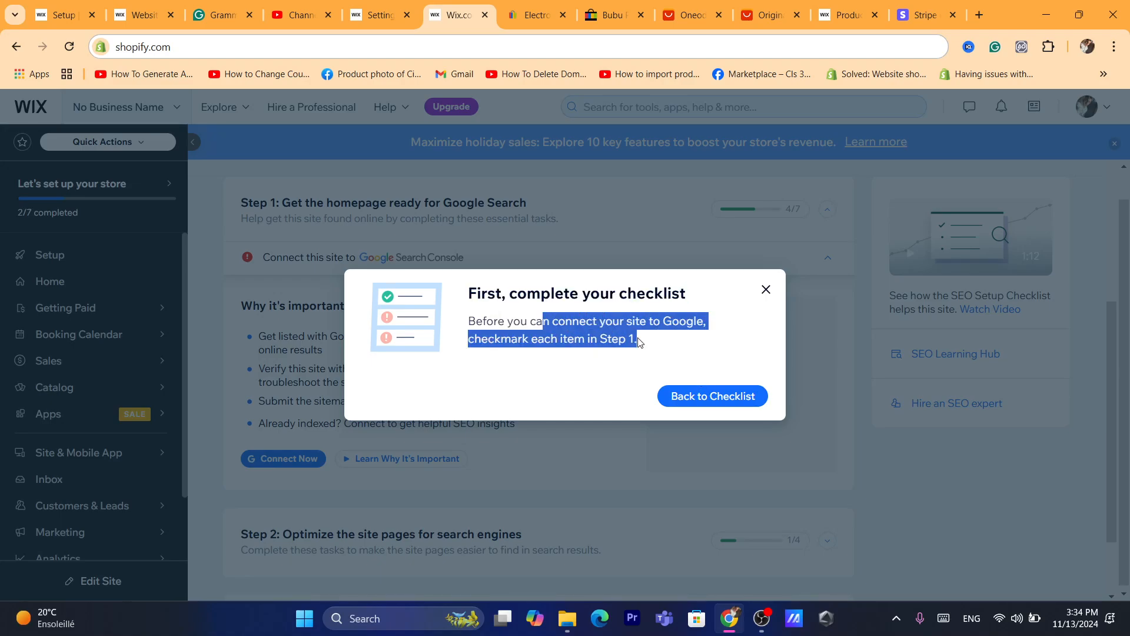
click(641, 342)
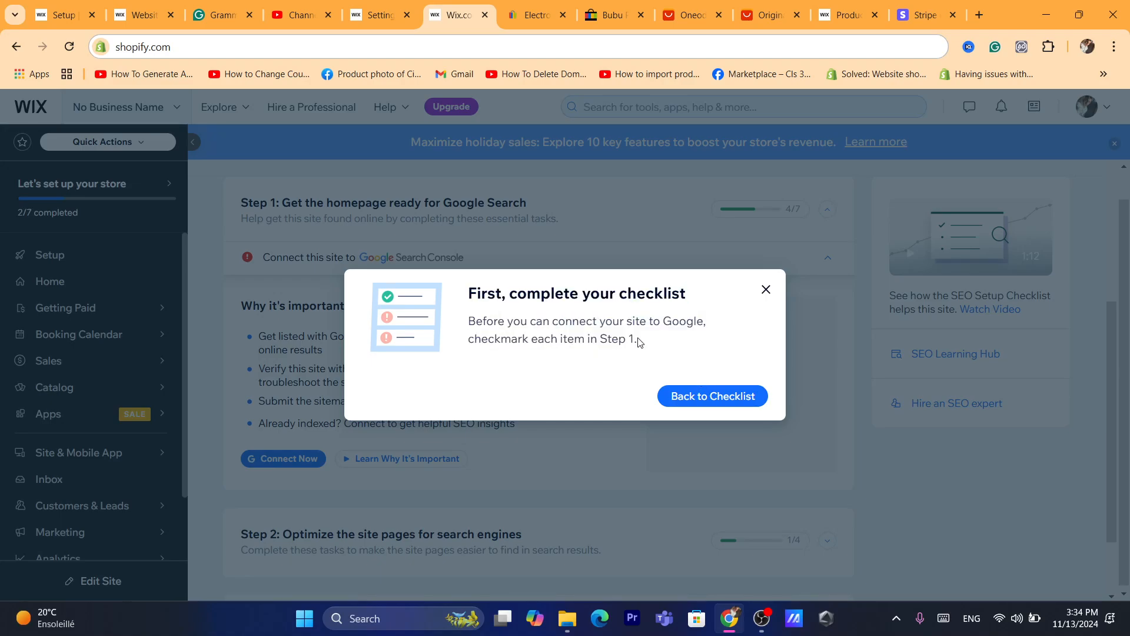
click(764, 297)
triple_click(461, 372)
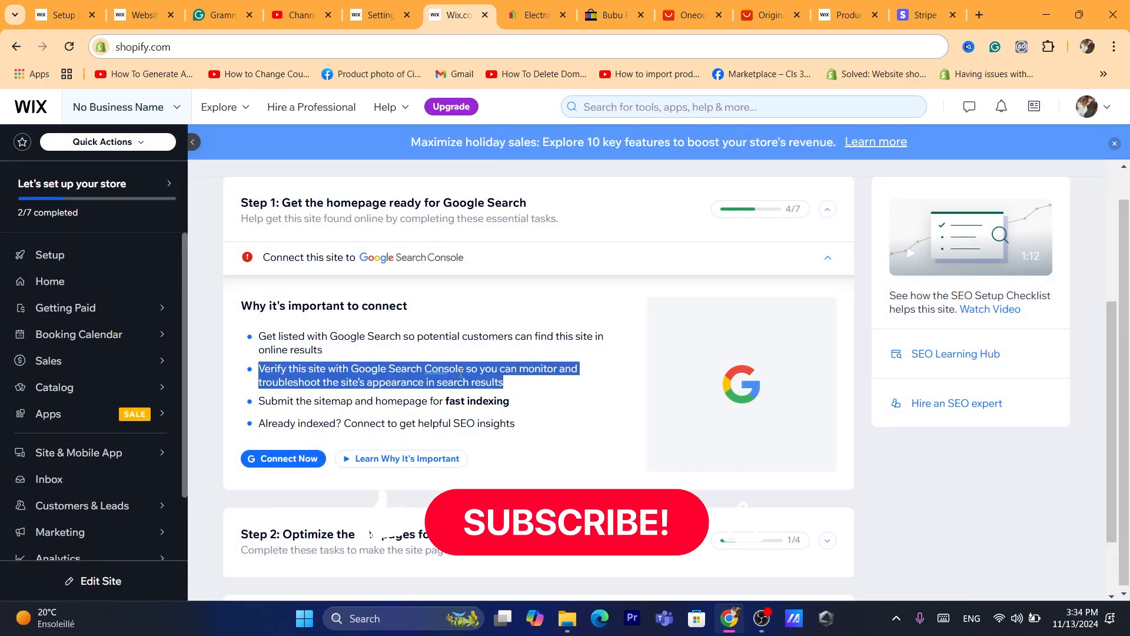